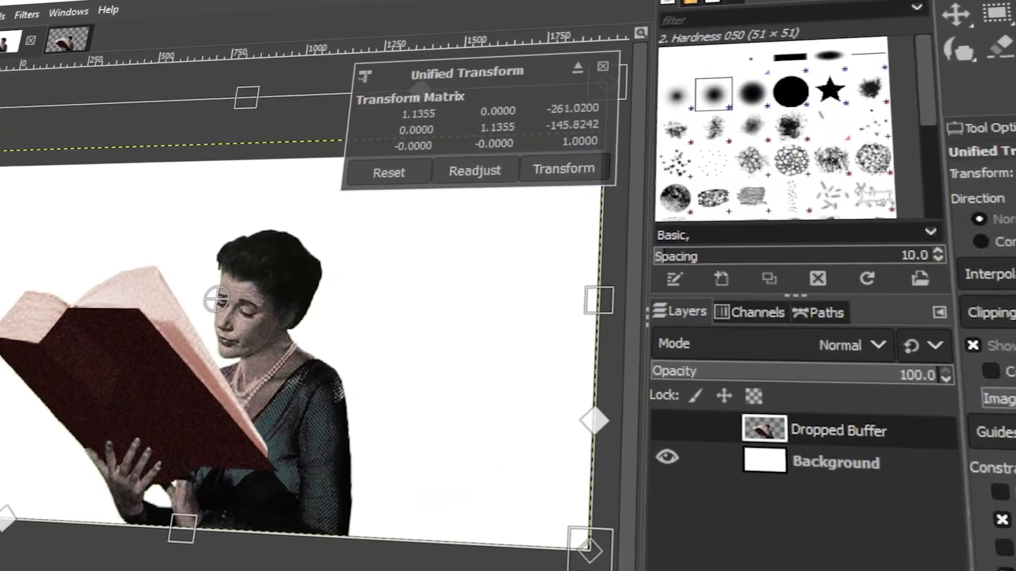
Drag the top-left corner handle to scale the woman-reading layer back to about 1.0
left_click_drag(5, 132, 21, 148)
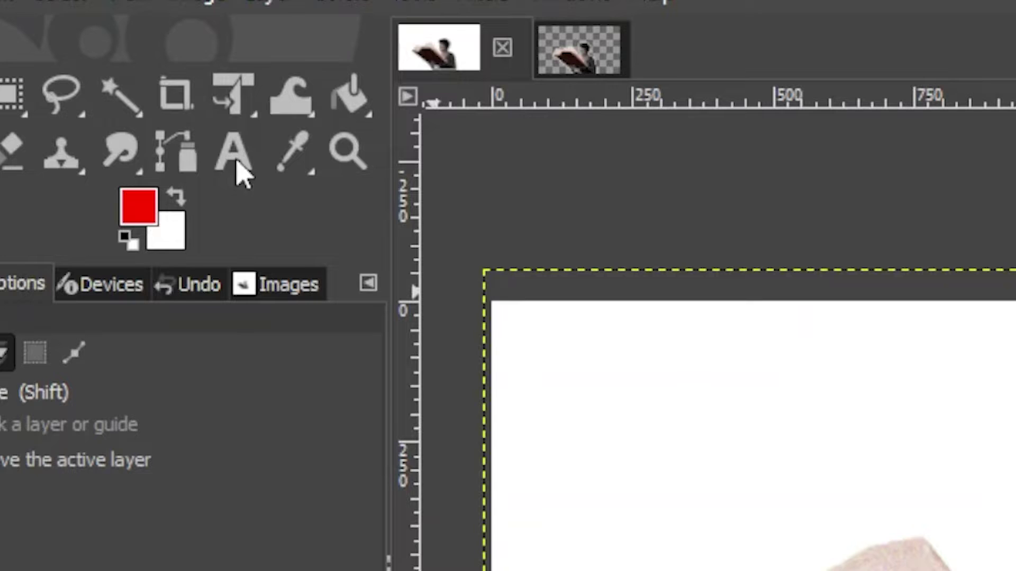
Pick Unified Transform (Shift+T) from the transform tool group and start it on the woman-reading layer
left_click(141, 93)
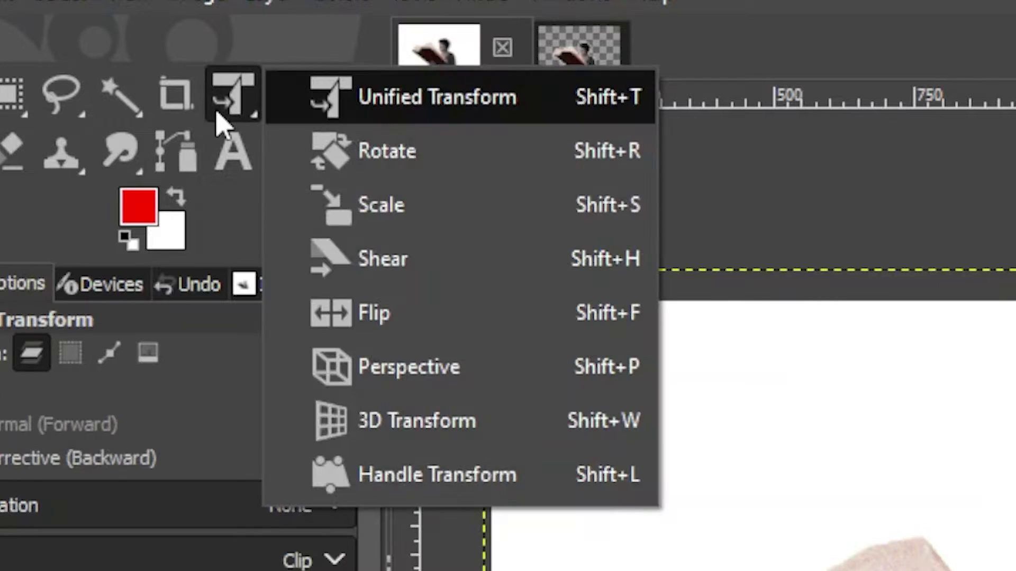
left_click(338, 103)
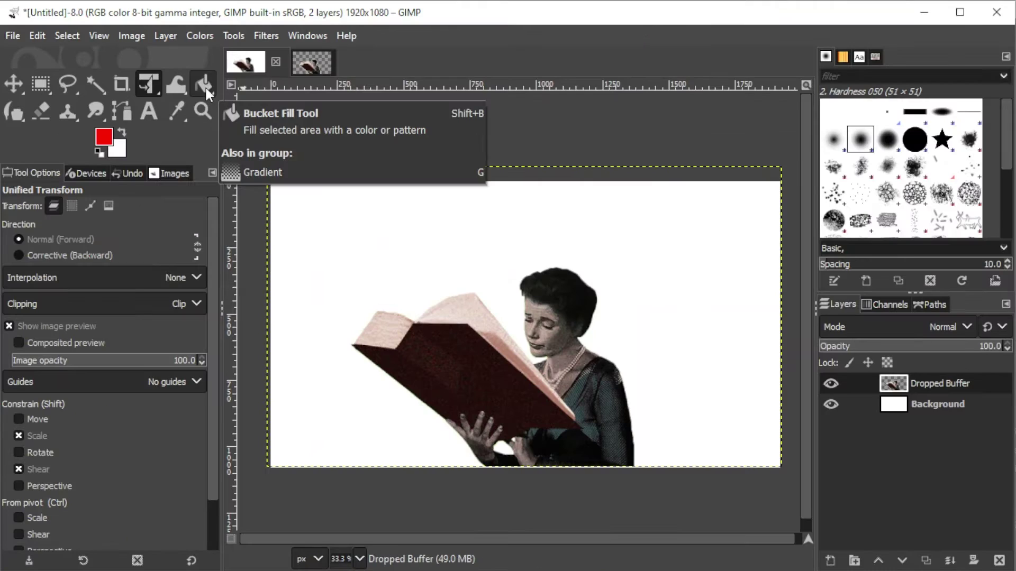
left_click(341, 208)
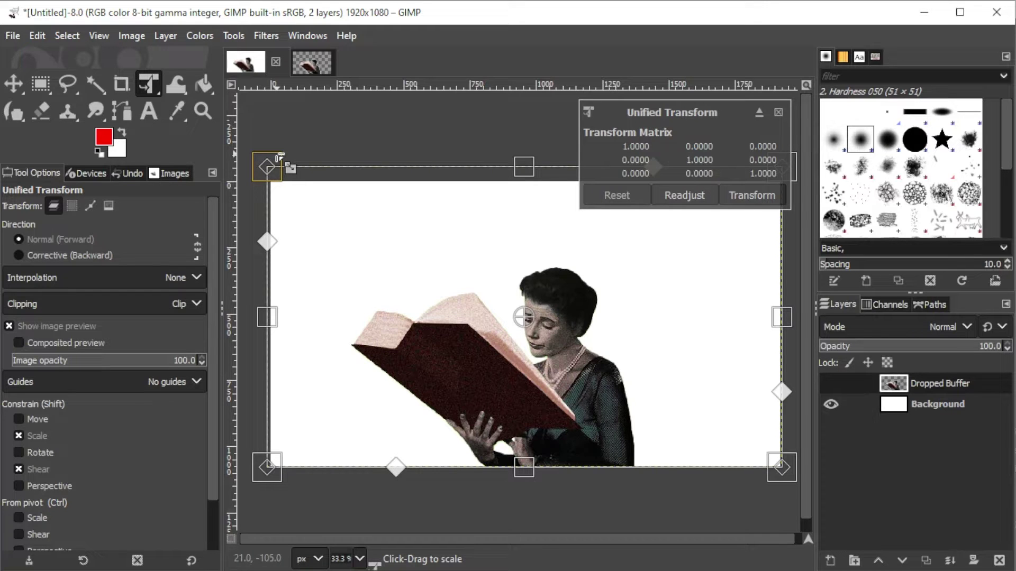
Try scale, shear, perspective and a 17° rotation, undoing the perspective and rotation, leaving 1.0056 scale
left_click_drag(279, 157, 287, 137)
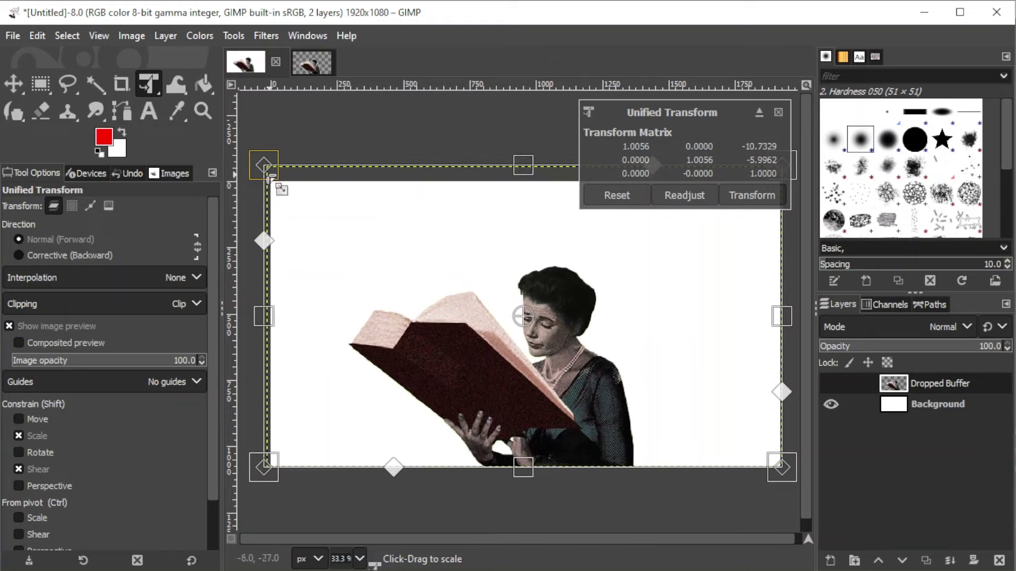
mouse_move(252, 233)
left_mouse_down()
mouse_move(254, 168)
mouse_move(253, 231)
left_mouse_up()
left_click_drag(265, 165, 291, 141)
key("ctrl+z")
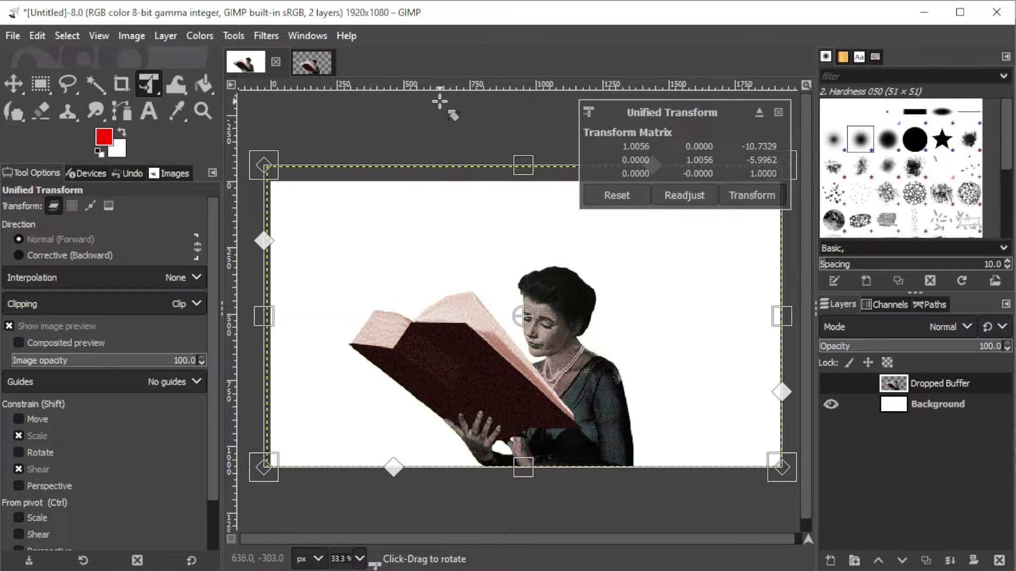
left_click_drag(433, 132, 453, 158)
key("ctrl+z")
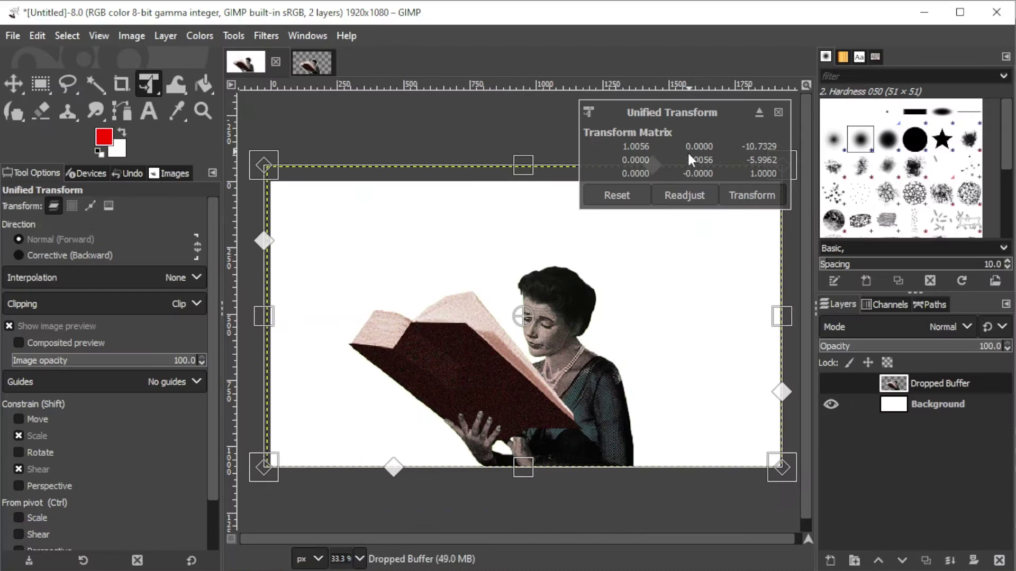
Reset the trial adjustments, commit the transform, and begin a fresh Unified Transform session
left_click(621, 194)
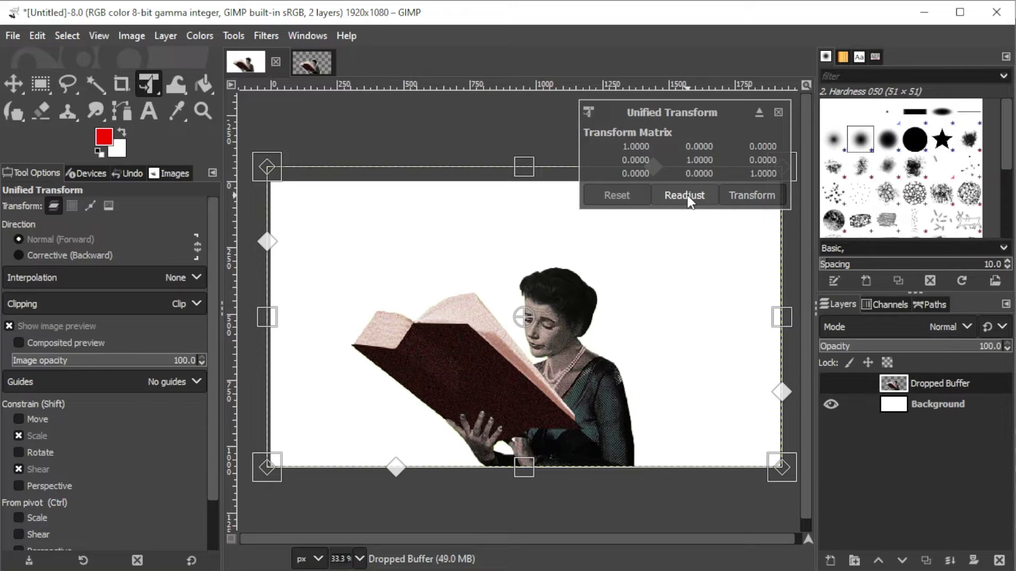
left_click(740, 201)
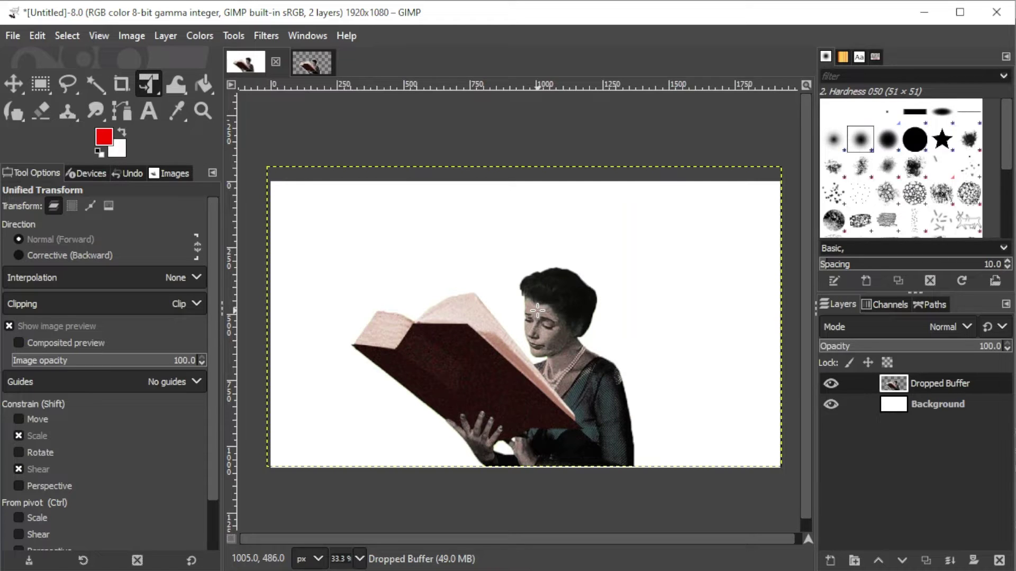
left_click(538, 311)
Move the pivot to the upper left, rotate the layer around it, then undo
left_click_drag(527, 314, 364, 244)
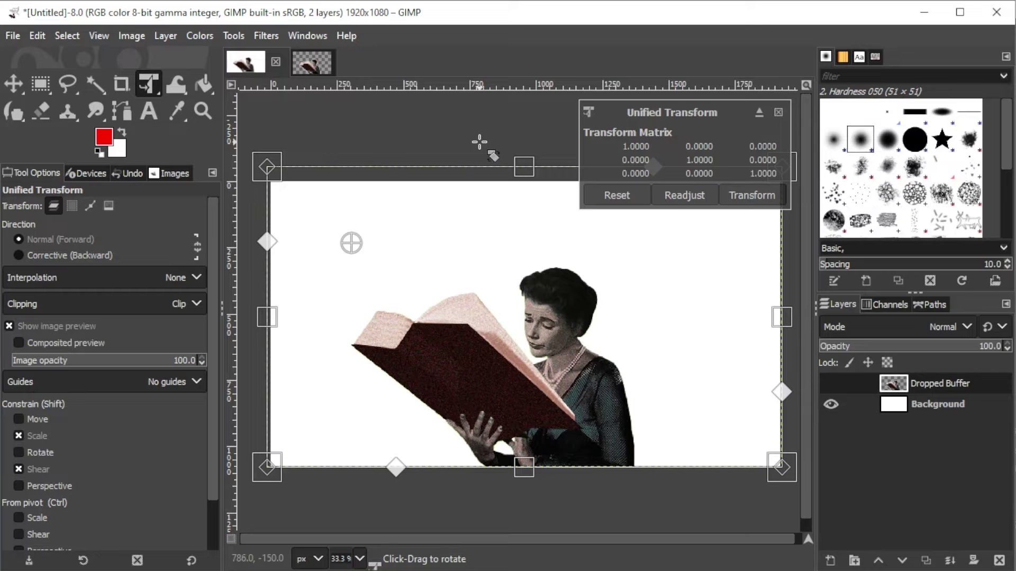
left_click_drag(481, 145, 407, 132)
key("ctrl+z")
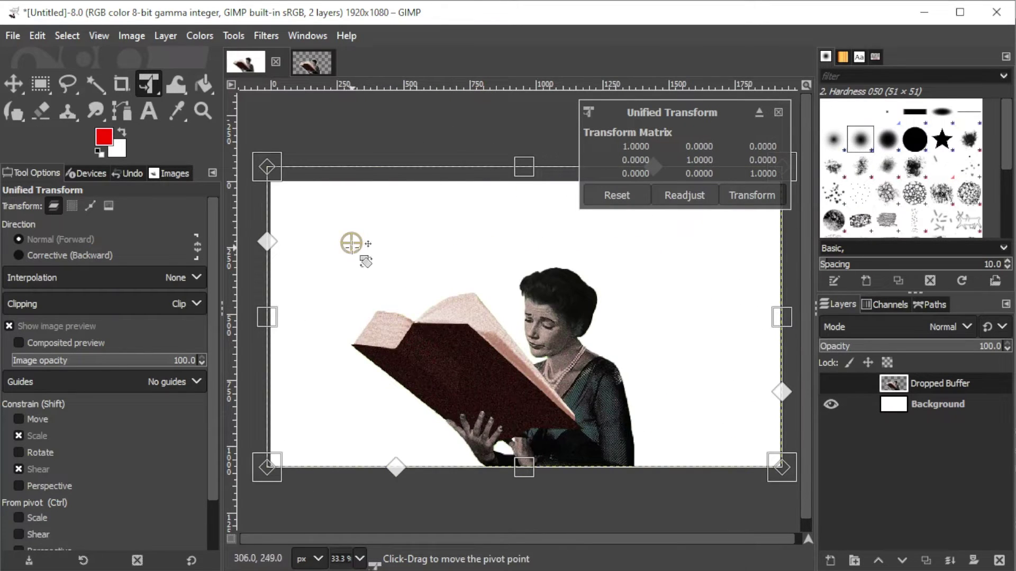
Move the pivot to the lower right, rotate around it, undo, and apply the unchanged transform
left_click_drag(351, 244, 702, 330)
mouse_move(460, 132)
left_mouse_down()
mouse_move(451, 132)
mouse_move(472, 122)
left_mouse_up()
key("ctrl+z")
key("ctrl+z")
key("ctrl+z")
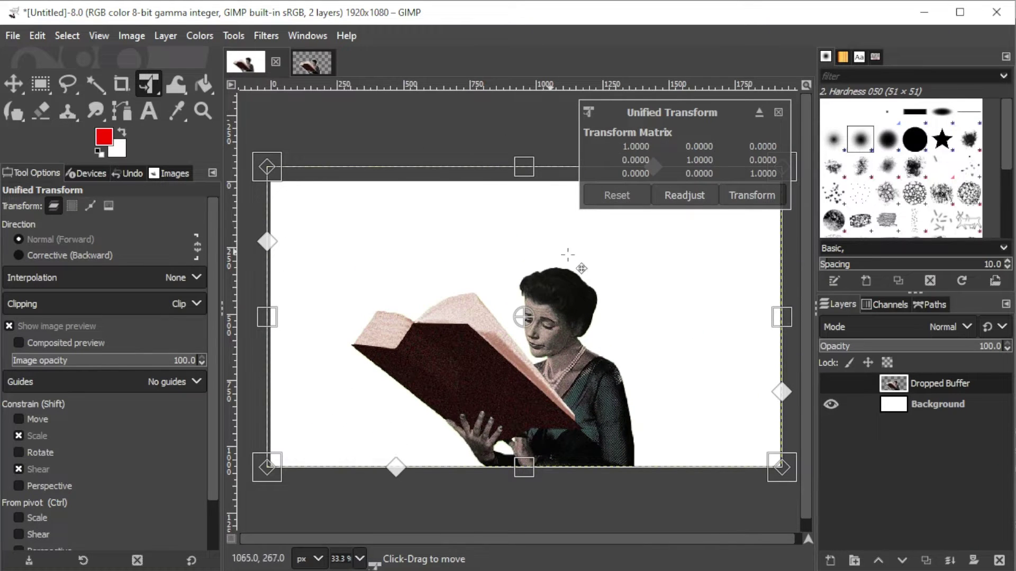
left_click(751, 197)
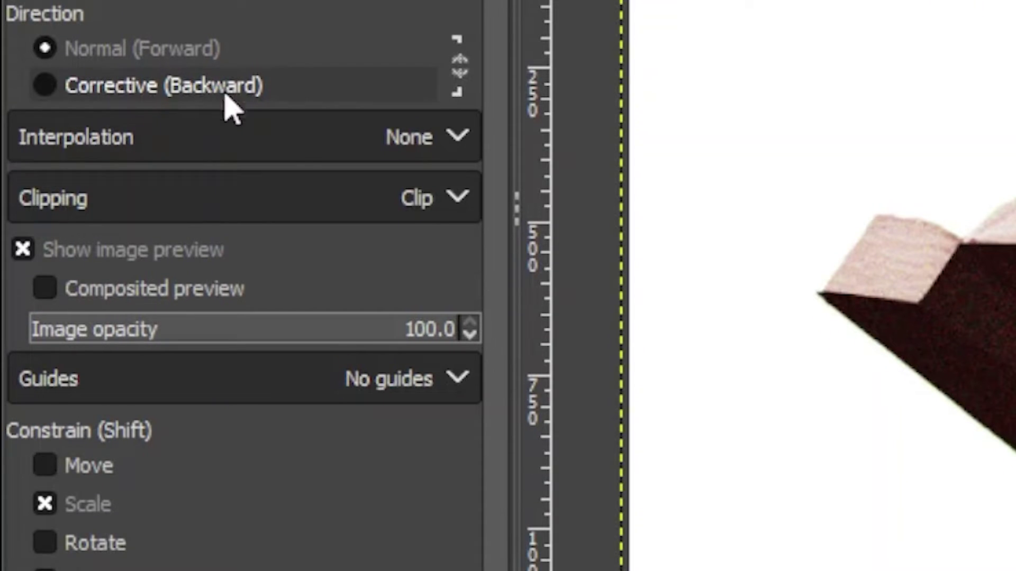
Keep interpolation at None and bring up the Clipping mode choices
left_click(299, 328)
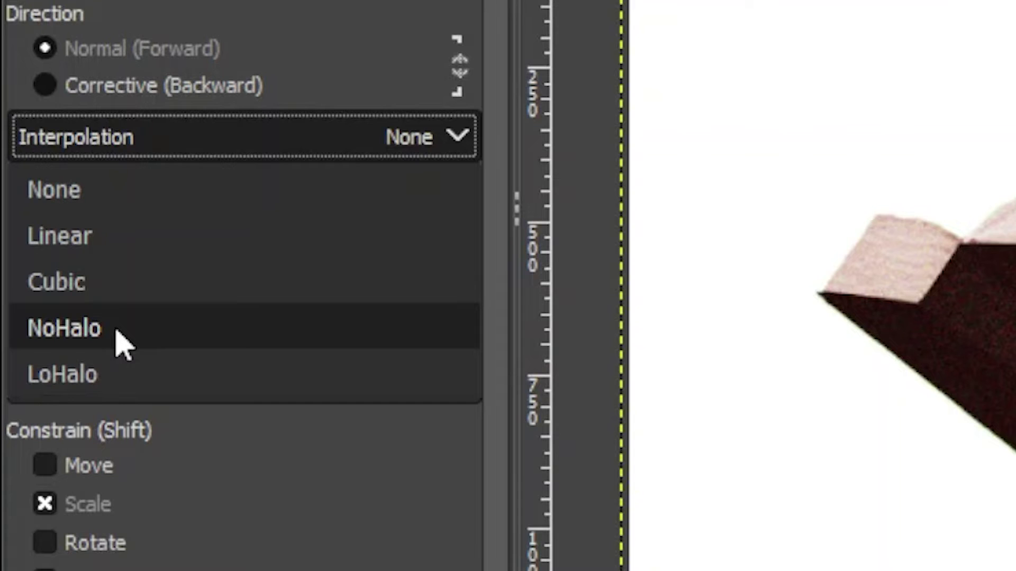
left_click(309, 204)
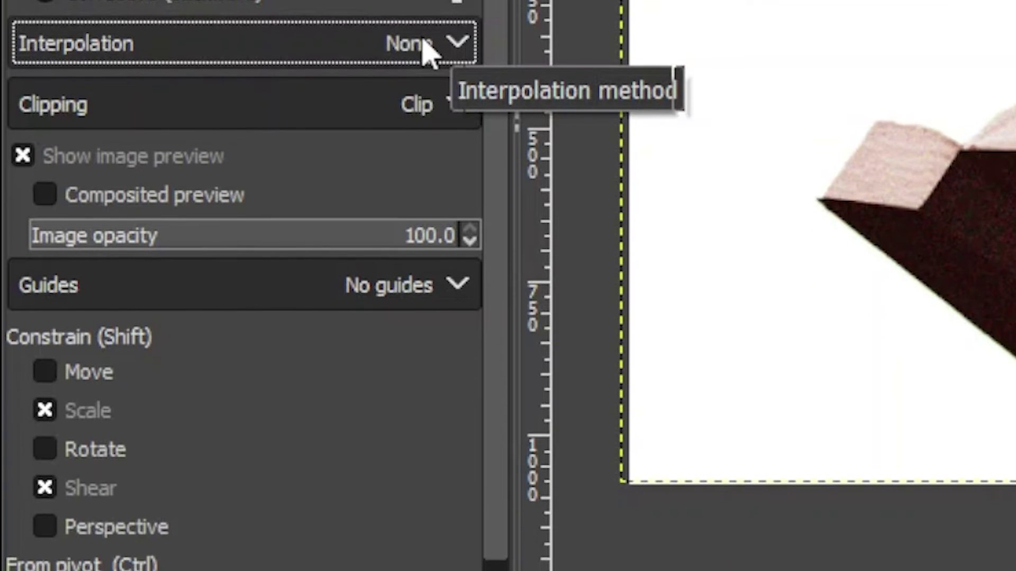
left_click(424, 115)
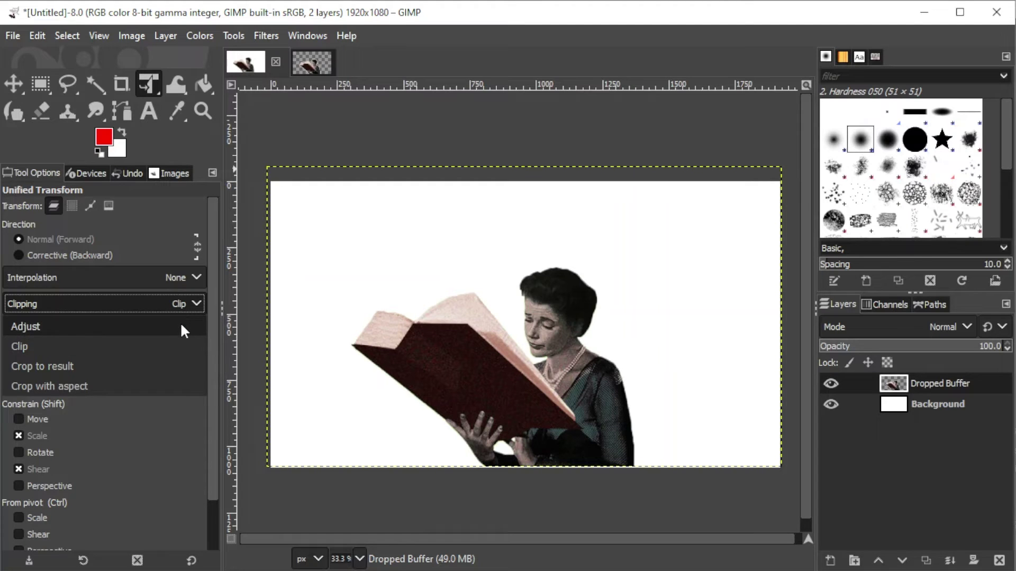
Set clipping to Adjust and move the layer left to see the effect
left_click(181, 325)
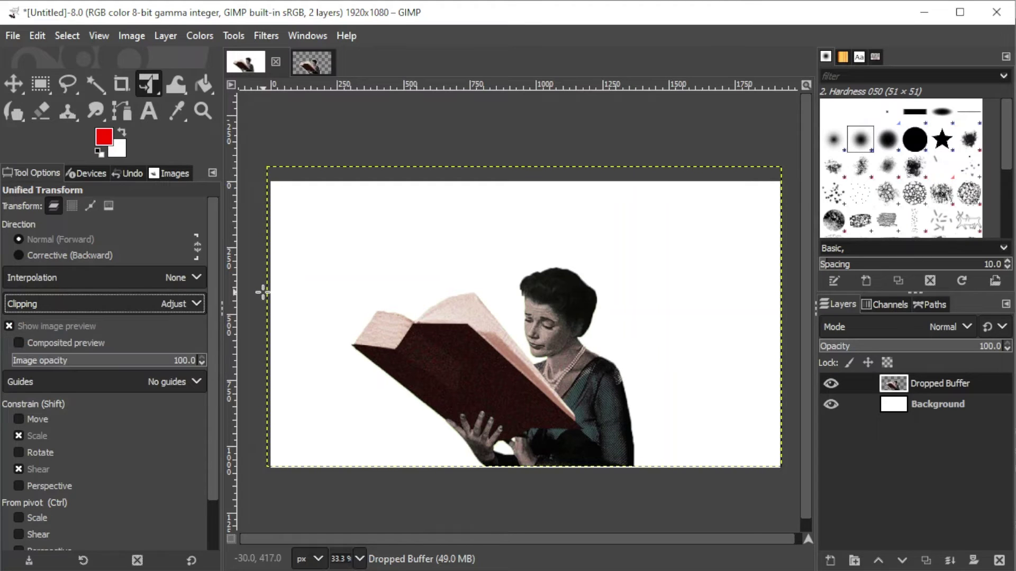
left_click(263, 292)
left_click_drag(423, 349, 497, 352)
Switch clipping to Clip and move the layer down-left, then right
left_click(139, 302)
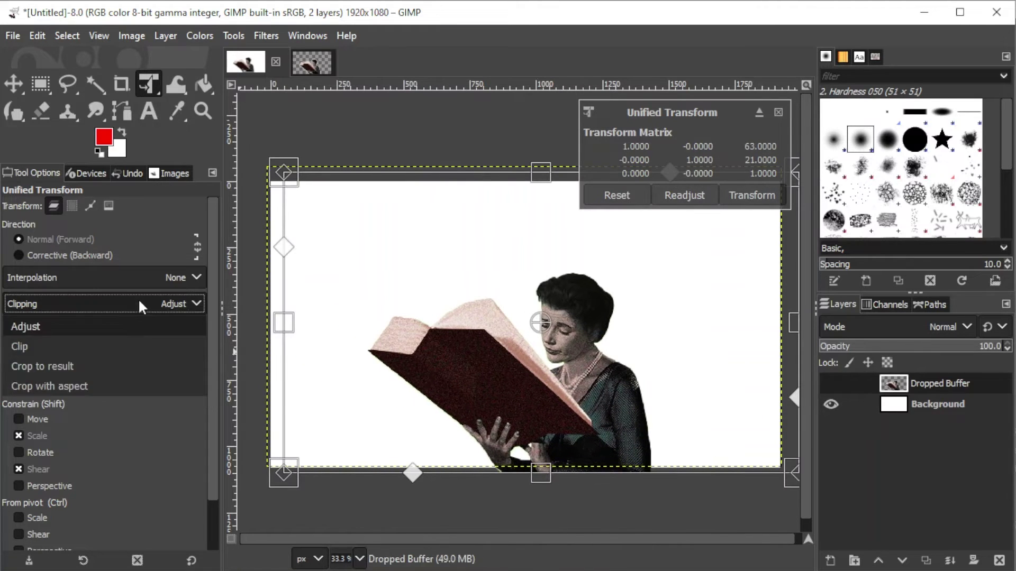
left_click(117, 345)
left_click_drag(564, 393, 256, 352)
left_click_drag(429, 358, 703, 375)
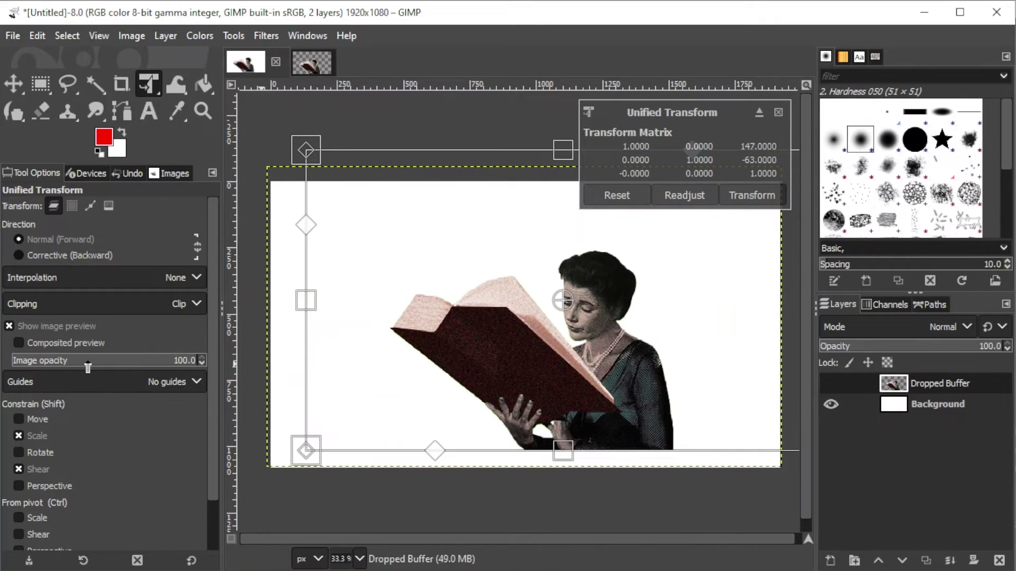
Switch clipping to Crop to result, move the layer around, then cancel the transform
left_click(125, 306)
left_click(95, 366)
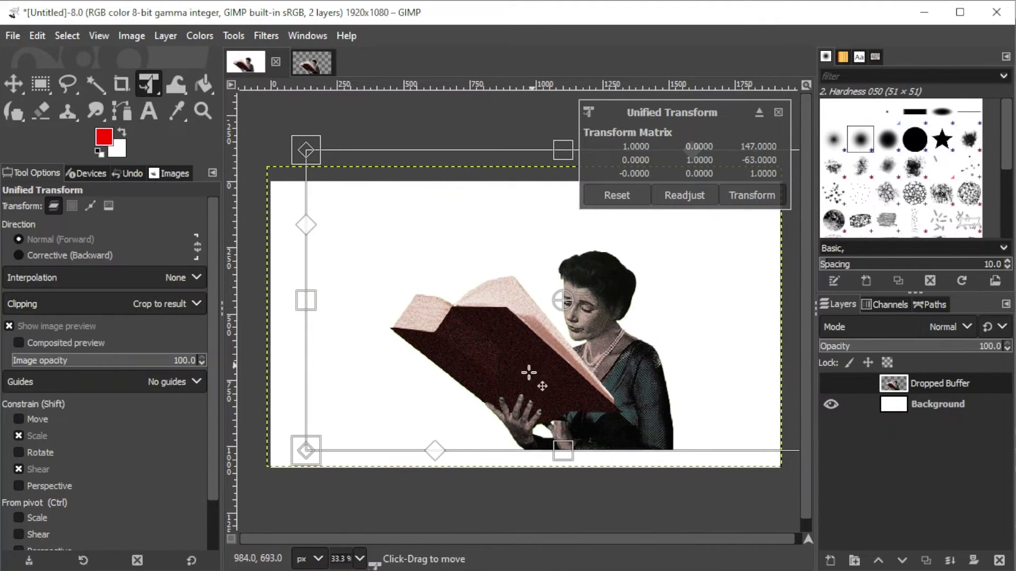
left_click_drag(505, 398, 451, 464)
left_click_drag(518, 447, 583, 364)
key("Escape")
Set clipping to Crop with aspect, shrink the layer from both bottom corners, then undo
scroll(159, 296, "down", 2)
left_click(183, 245)
left_click(201, 328)
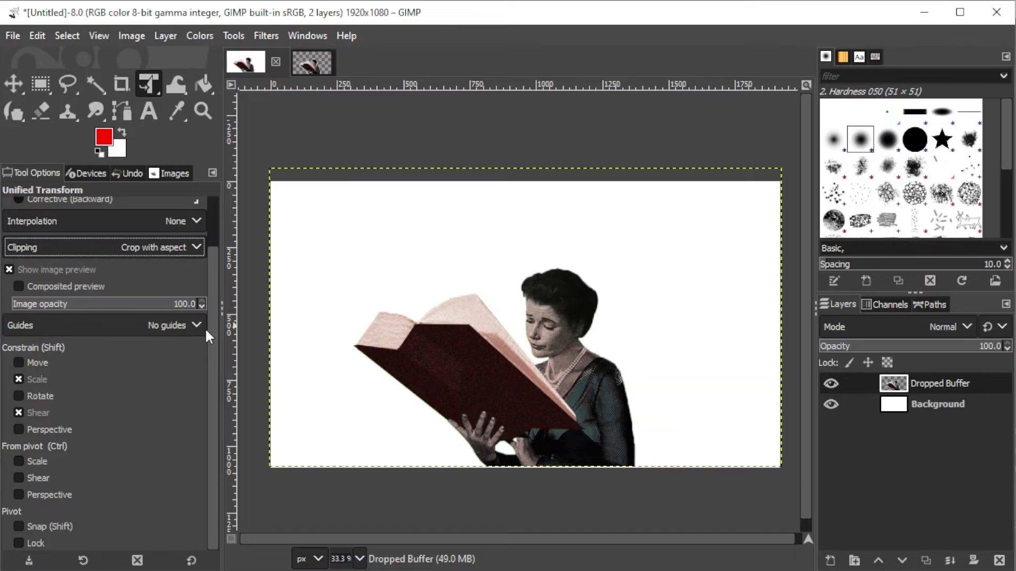
left_click(463, 332)
left_click_drag(270, 466, 351, 415)
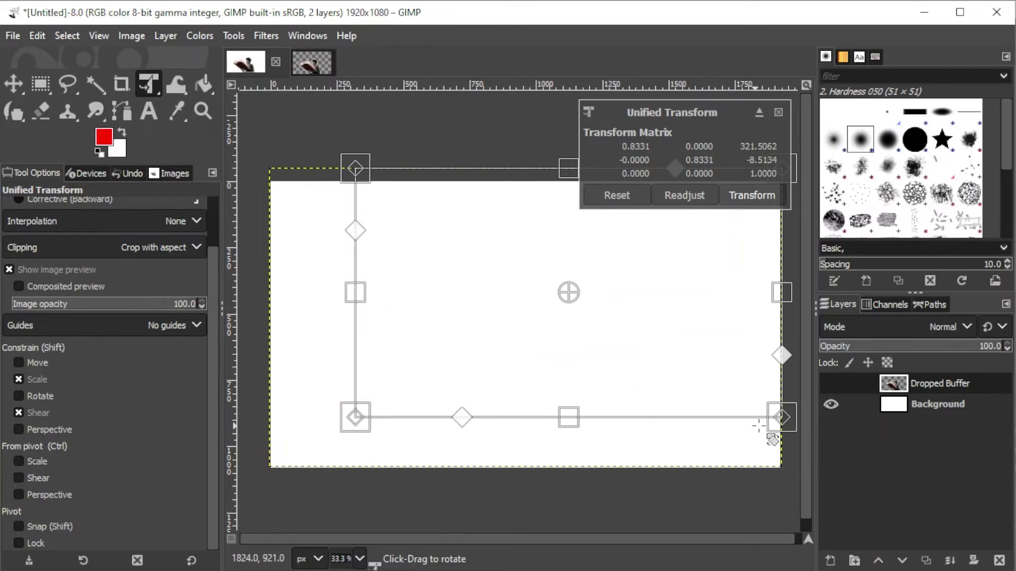
left_click_drag(781, 415, 715, 379)
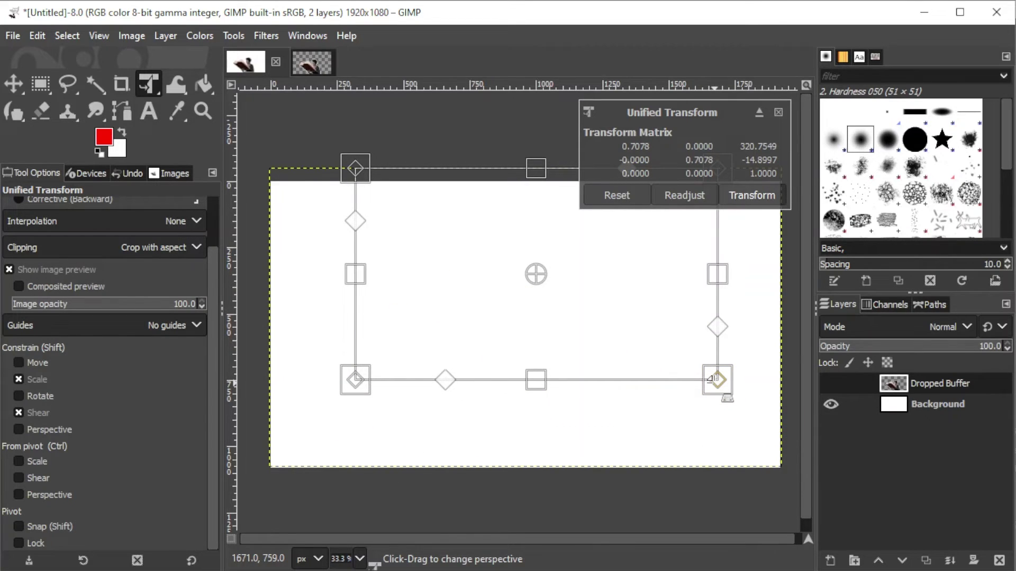
key("ctrl+z")
key("ctrl+z")
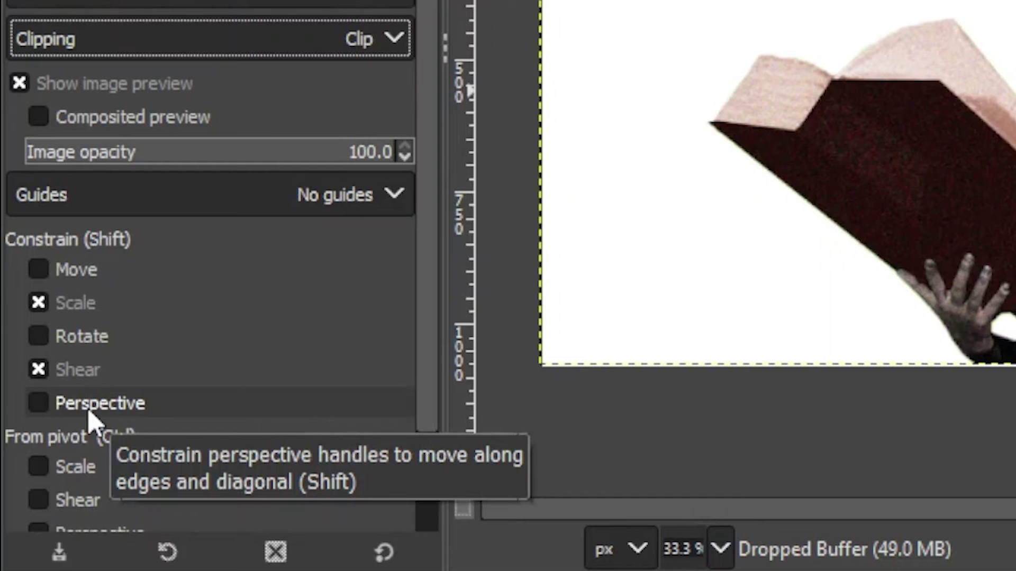
Review the Constrain and Pivot options, then start a constrained transform from the layer's corner
scroll(89, 421, "down", 2)
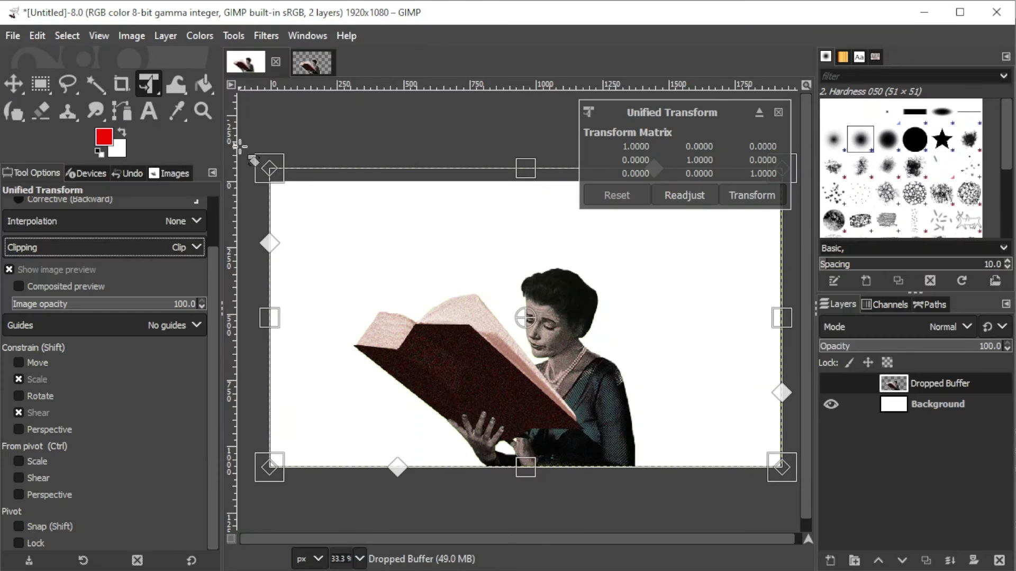
left_click_drag(268, 158, 427, 186)
Try constrained-angle rotation and a top-left perspective pull, resetting after each
key("ctrl+z")
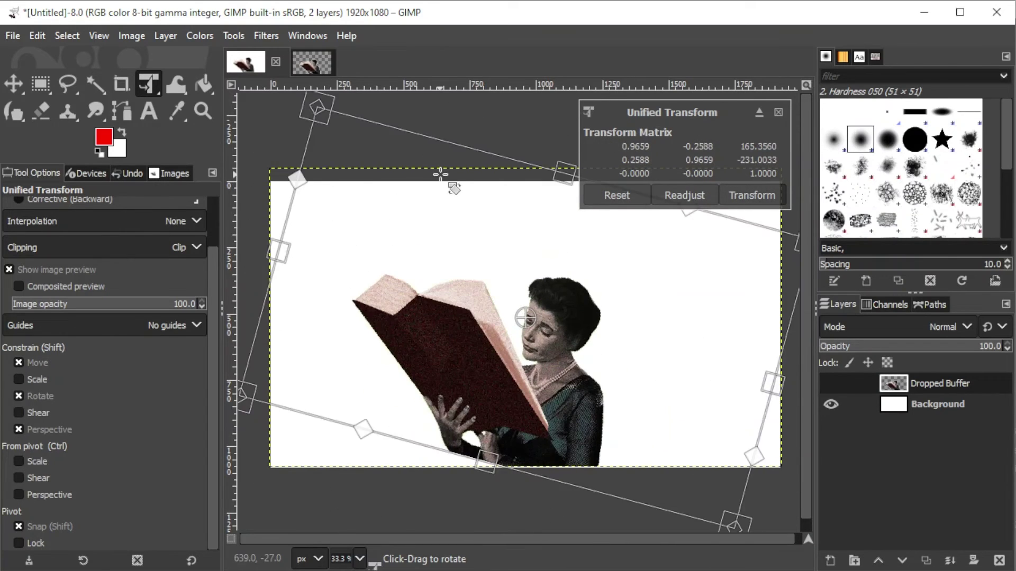
key("ctrl+z")
left_click_drag(285, 164, 442, 253)
key("ctrl+z")
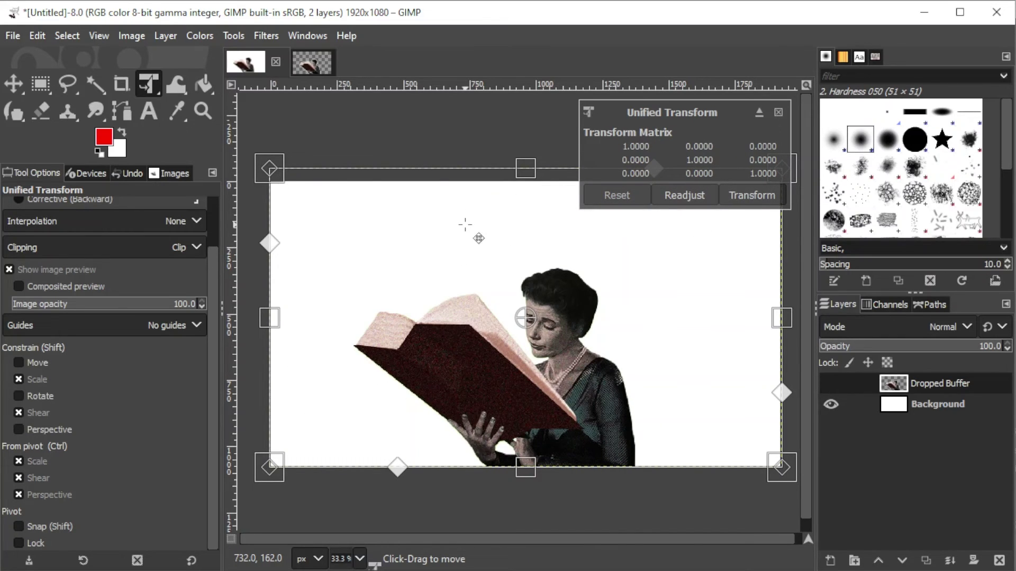
Try scaling, perspective and shearing, then enable constraints and snap the pivot above the book's page
left_click_drag(272, 163, 469, 263)
mouse_move(271, 168)
left_mouse_down()
mouse_move(392, 216)
mouse_move(403, 233)
mouse_move(347, 217)
mouse_move(269, 169)
left_mouse_up()
left_click_drag(271, 239, 373, 186)
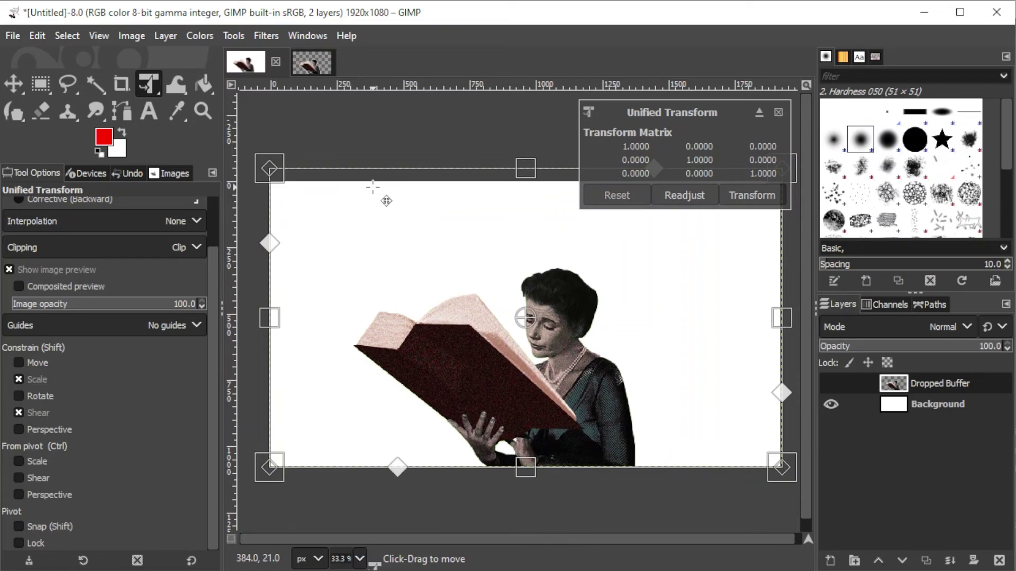
key("shift")
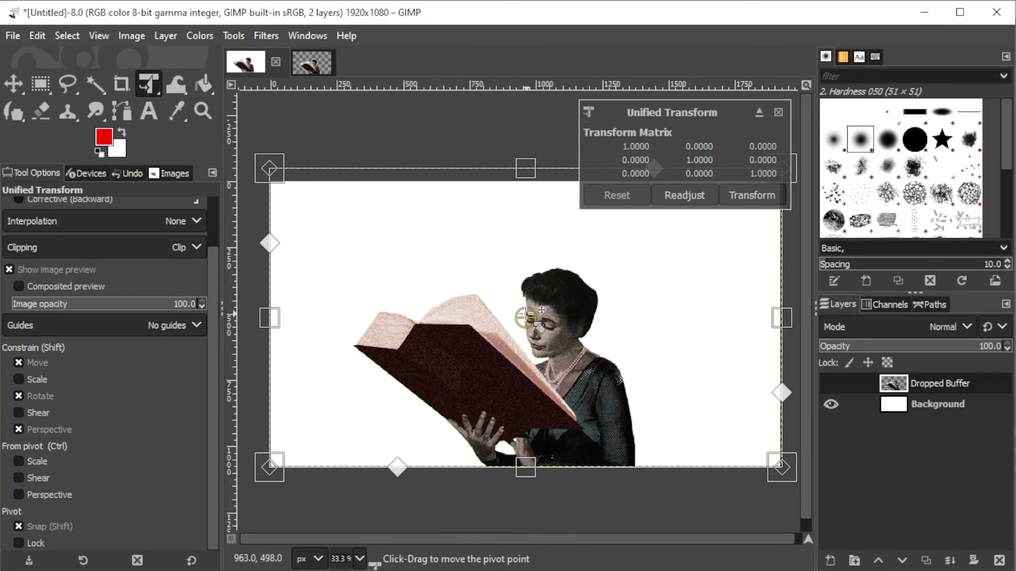
mouse_move(527, 316)
left_mouse_down()
mouse_move(452, 290)
mouse_move(365, 232)
mouse_move(530, 321)
mouse_move(687, 284)
mouse_move(527, 350)
mouse_move(646, 373)
mouse_move(364, 235)
mouse_move(526, 322)
left_mouse_up()
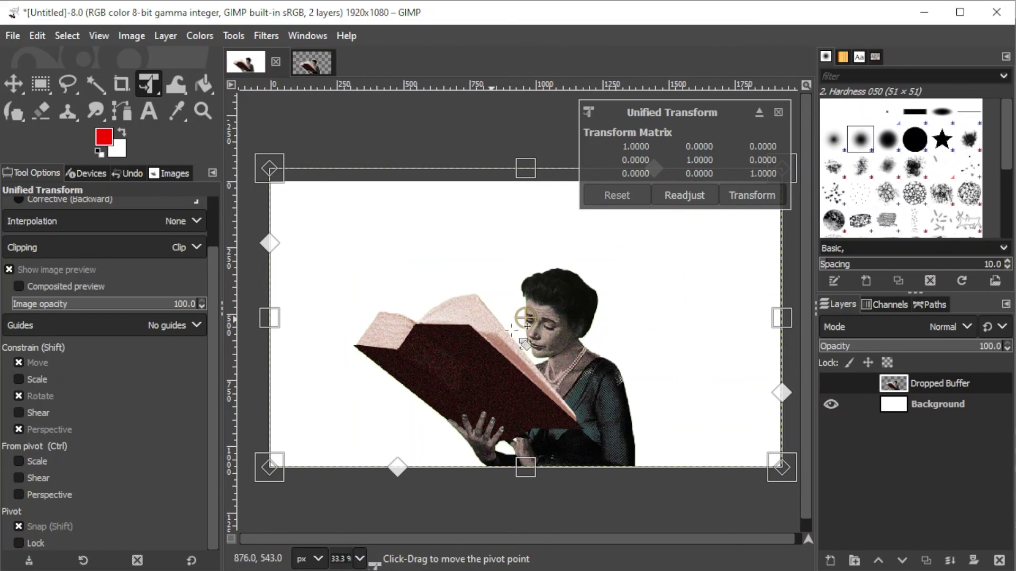